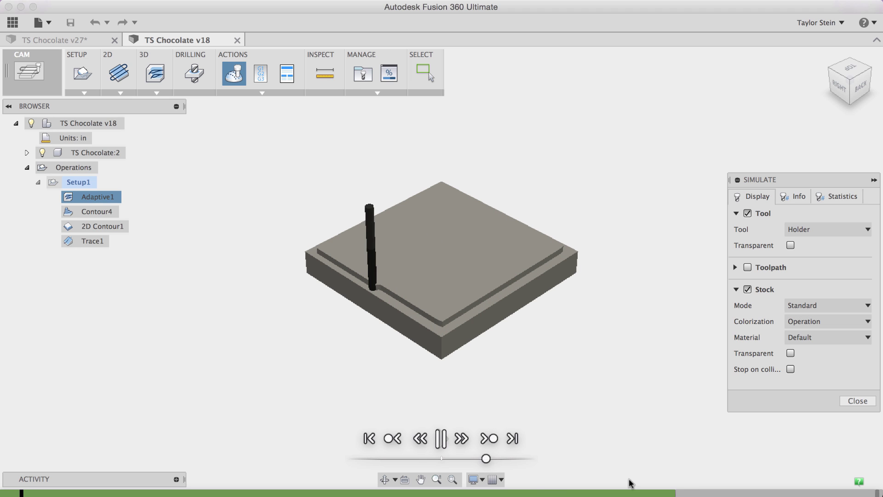
Speed up the simulation playback and orbit to view the stepped roughing pass in the stock
drag(487, 459, 495, 459)
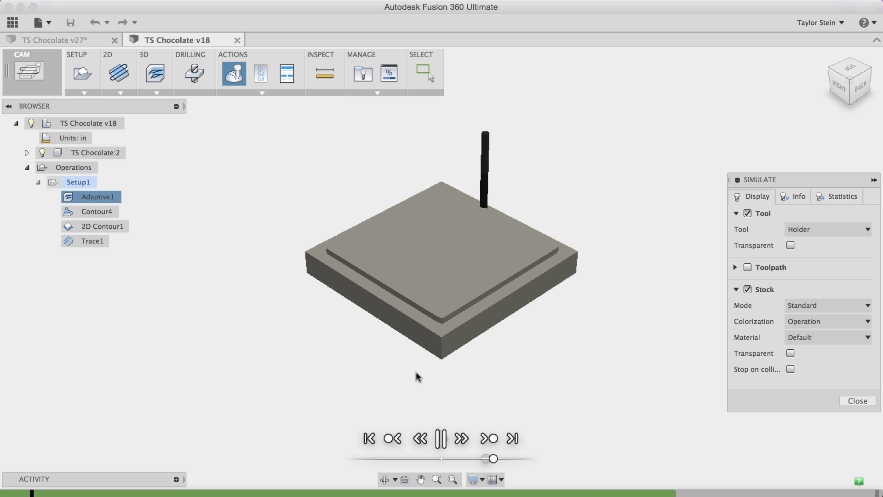
shift+middle_drag(418, 375, 438, 361)
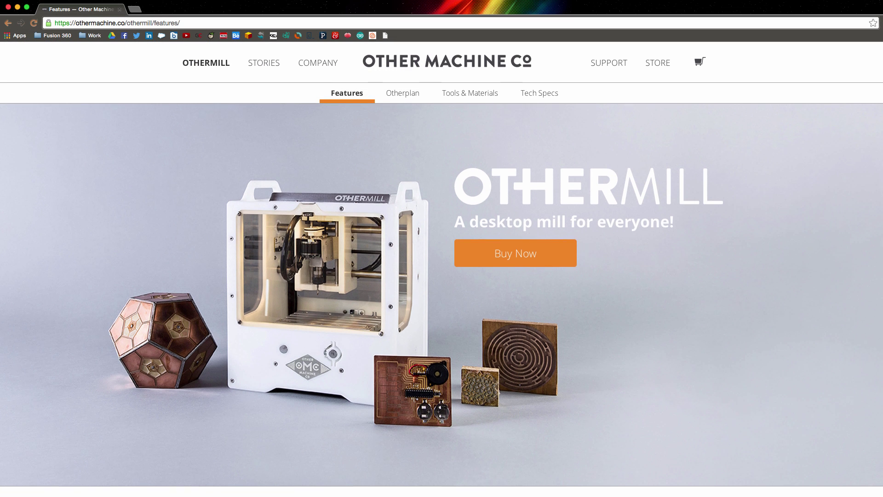
Scroll down the Othermill page to its feature descriptions
scroll(441, 265, down, 3)
scroll(441, 266, down, 3)
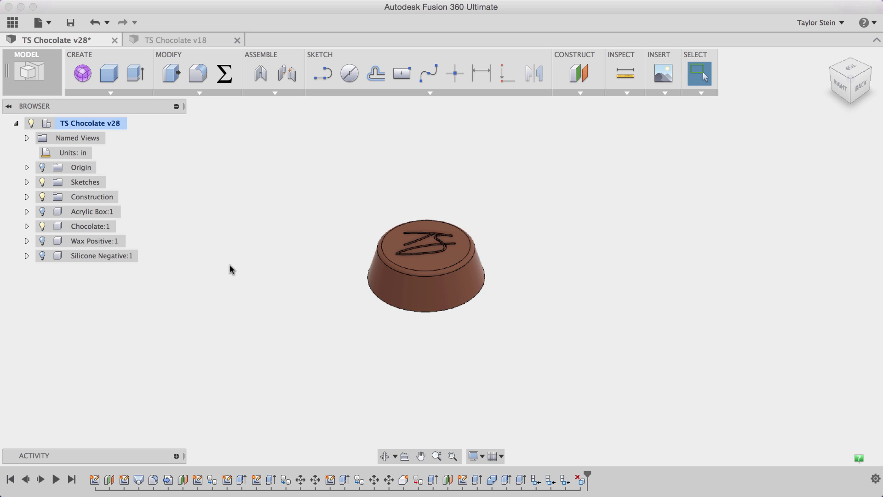
Show Wax Positive:1, hide Chocolate:1, and measure the slab's bottom edge at 3.012 in
click(42, 240)
click(42, 226)
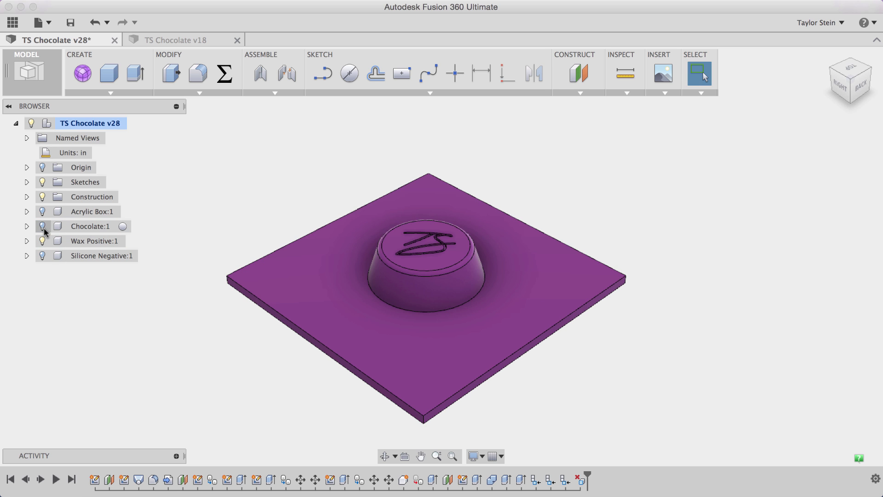
click(623, 74)
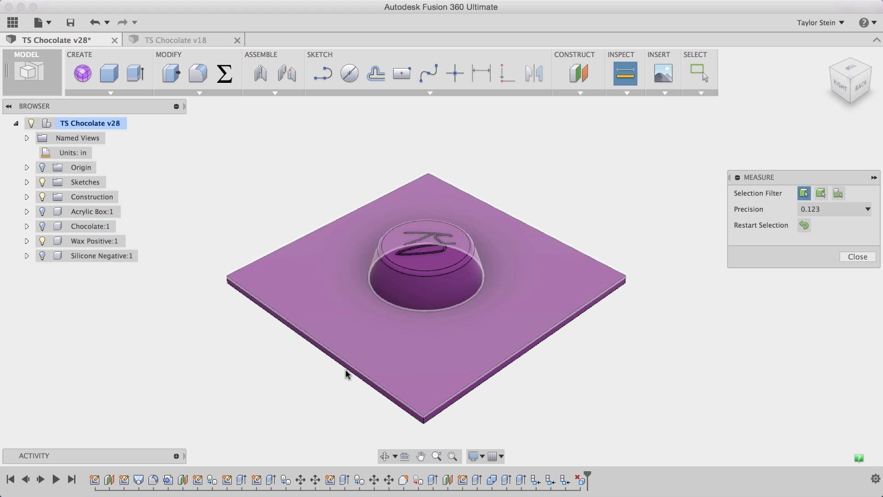
click(351, 367)
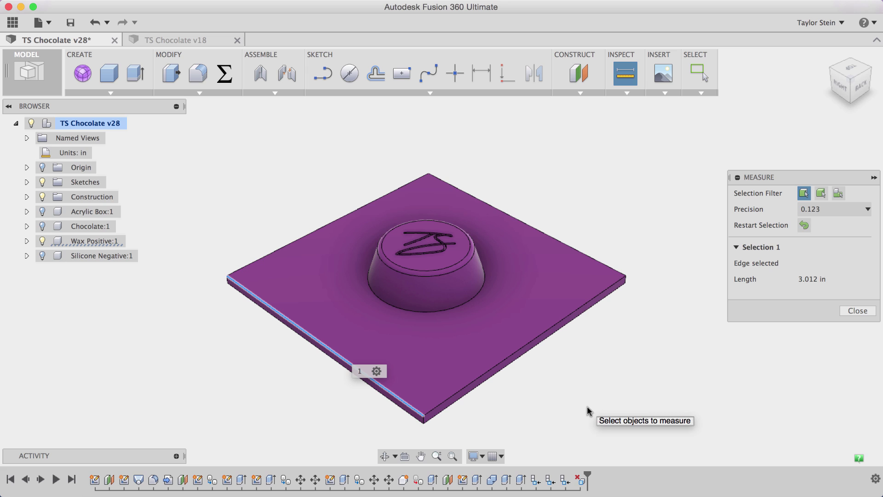
Close the measurement and show Acrylic Box:1 around the wax positive
click(857, 311)
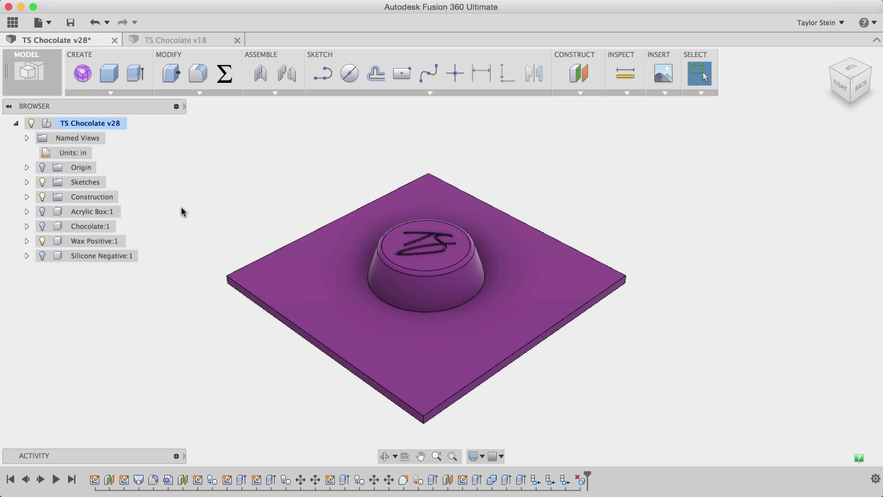
click(42, 212)
click(42, 212)
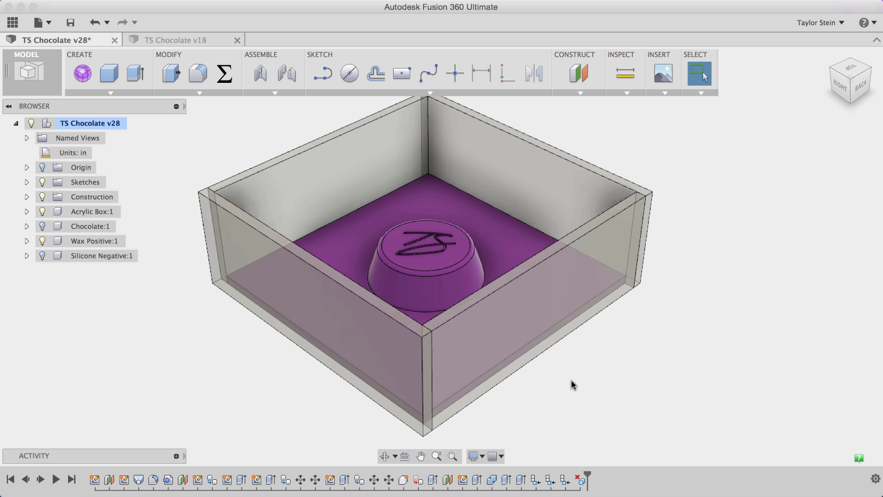
Create and finish two sketches, one on the box's front wall and one on another wall face
click(435, 92)
click(439, 103)
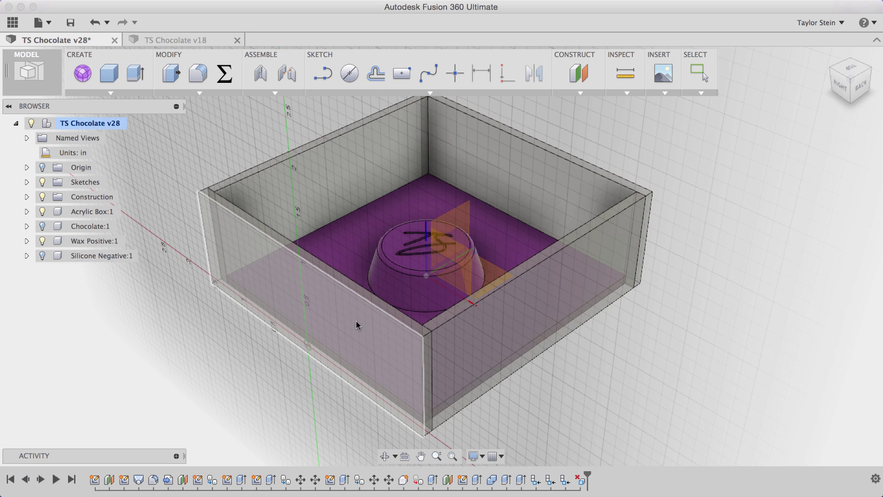
click(356, 325)
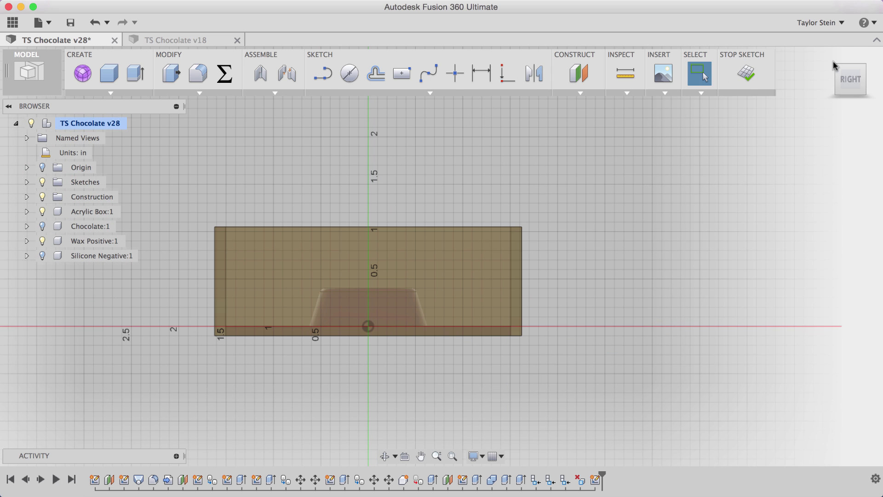
click(747, 76)
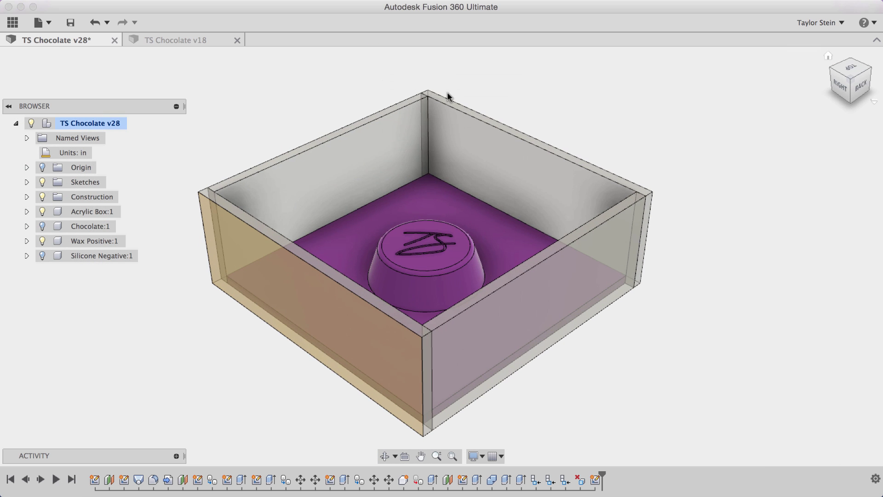
click(447, 91)
click(439, 104)
click(499, 307)
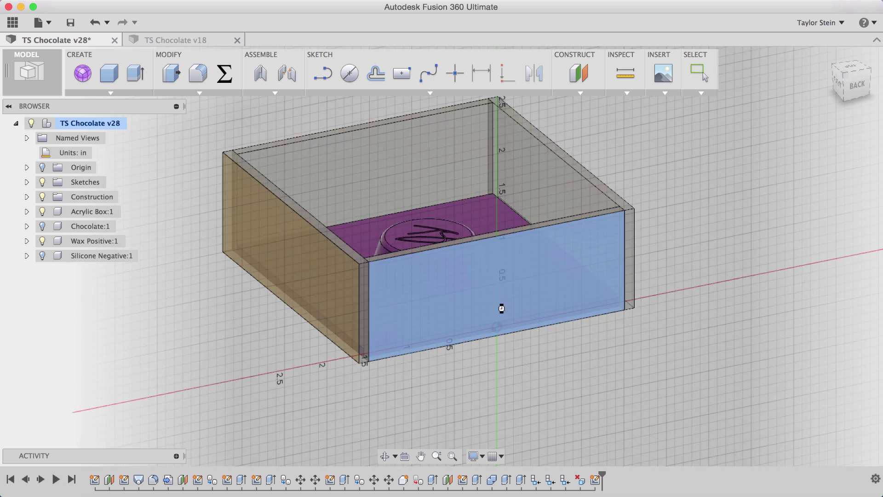
click(746, 74)
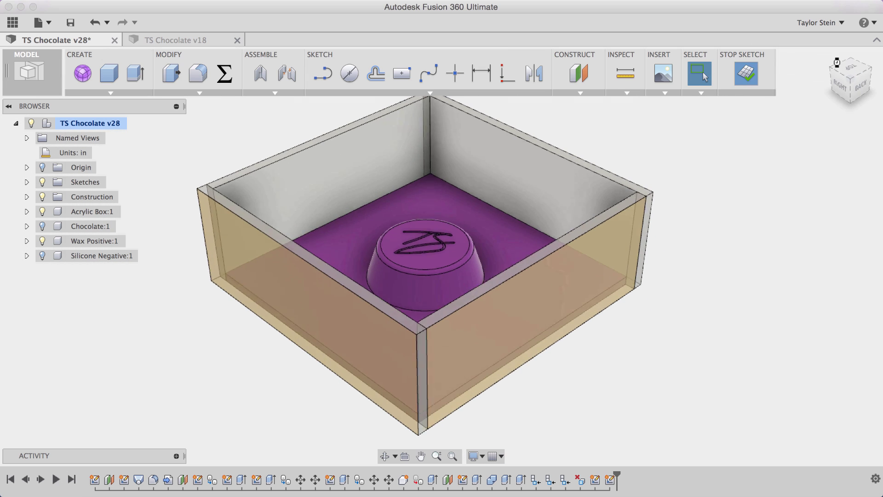
Export Sketch10 as a DXF file
click(26, 182)
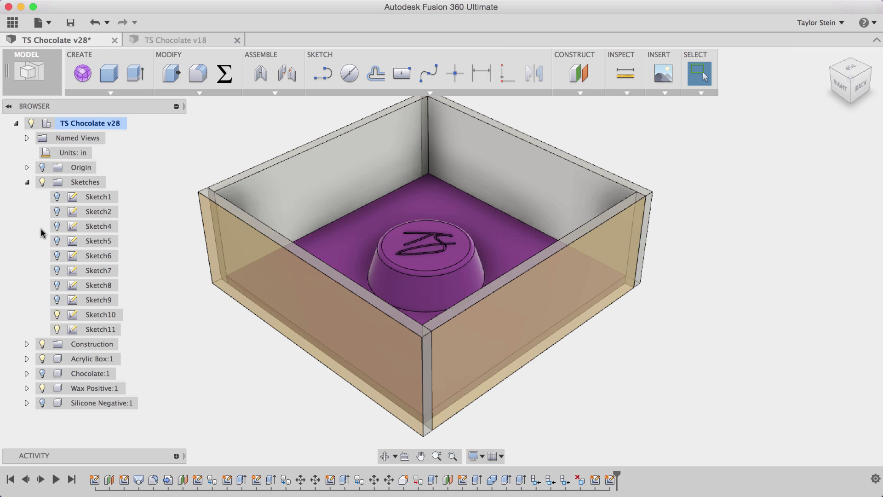
right_click(96, 314)
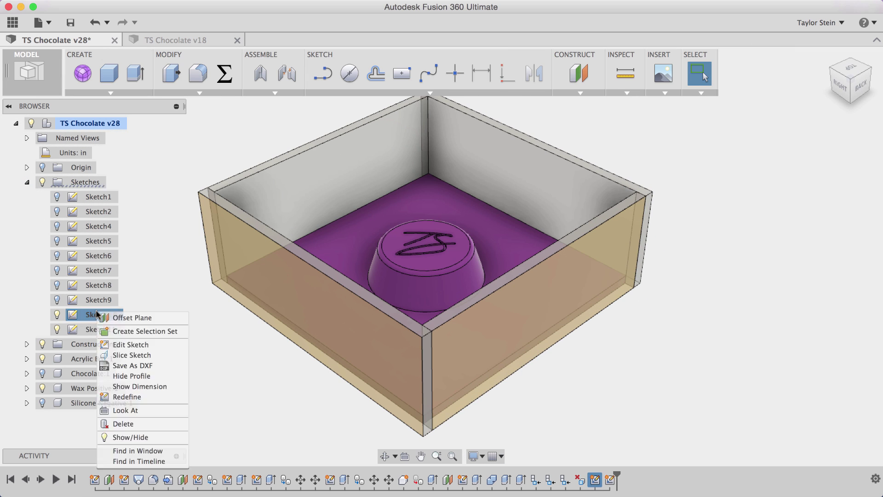
click(148, 365)
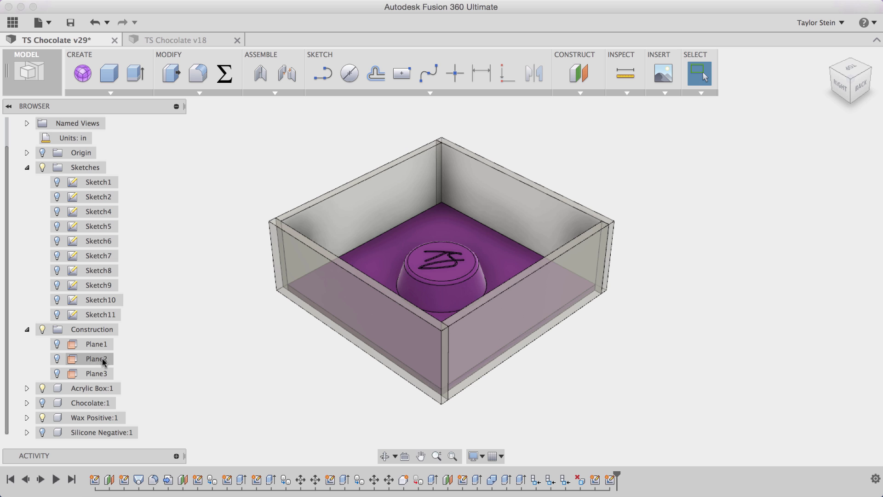
click(57, 373)
click(861, 90)
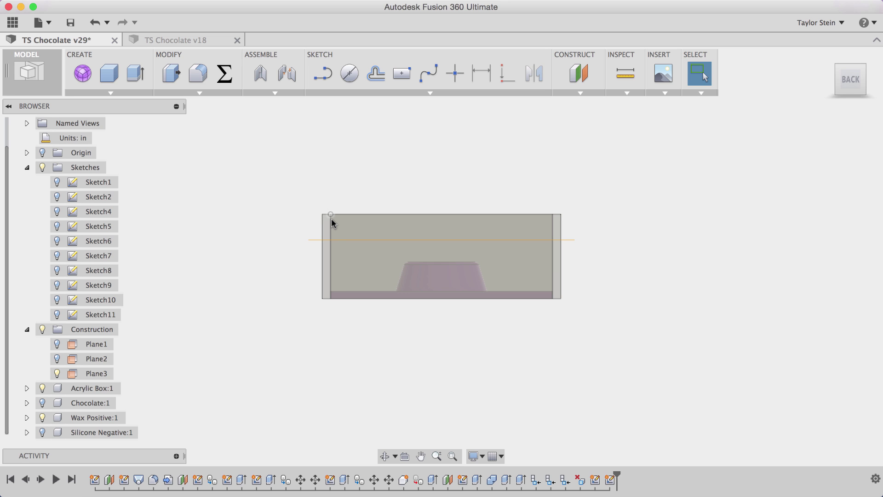
click(826, 61)
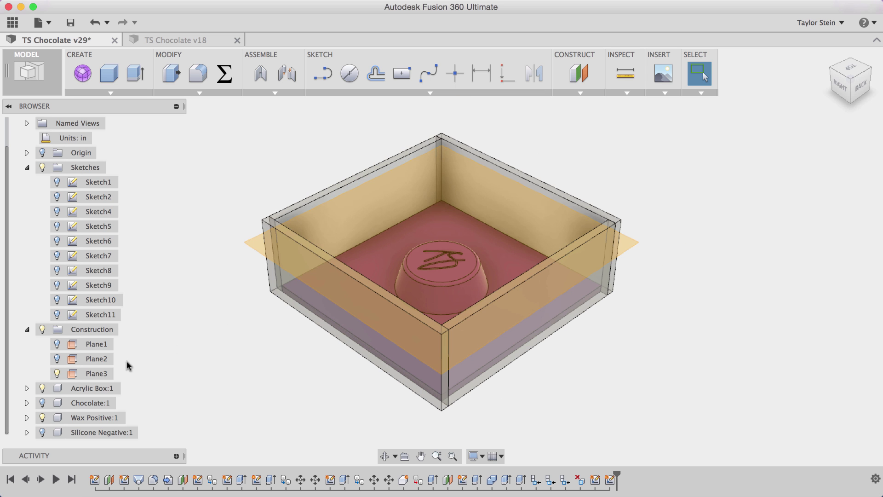
click(58, 373)
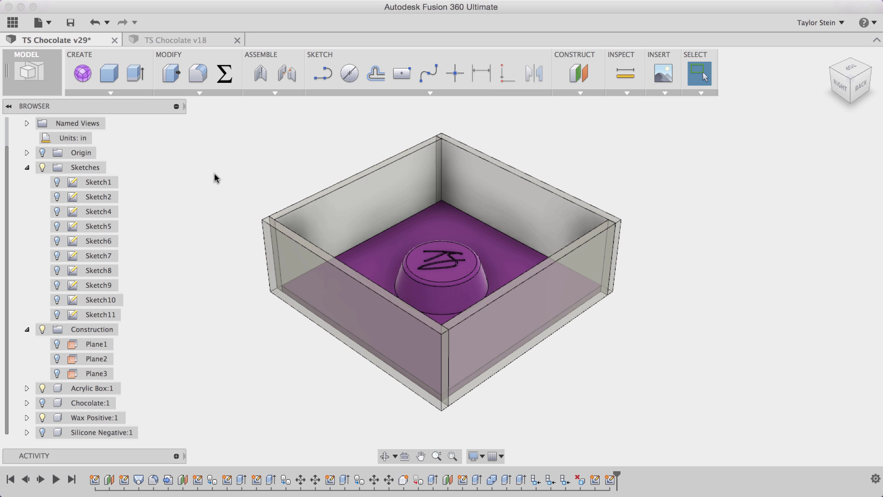
Create offset construction planes on the box's inner wall face and back wall face
click(581, 93)
click(586, 102)
click(385, 201)
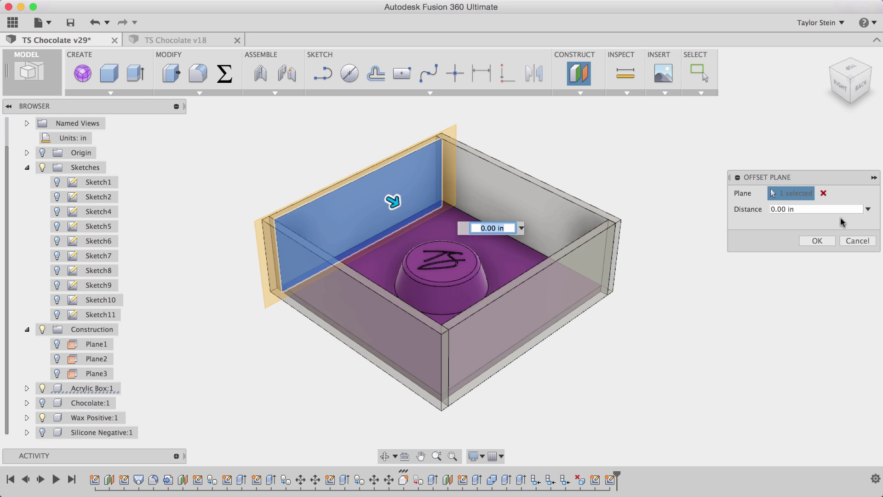
click(817, 240)
right_click(719, 206)
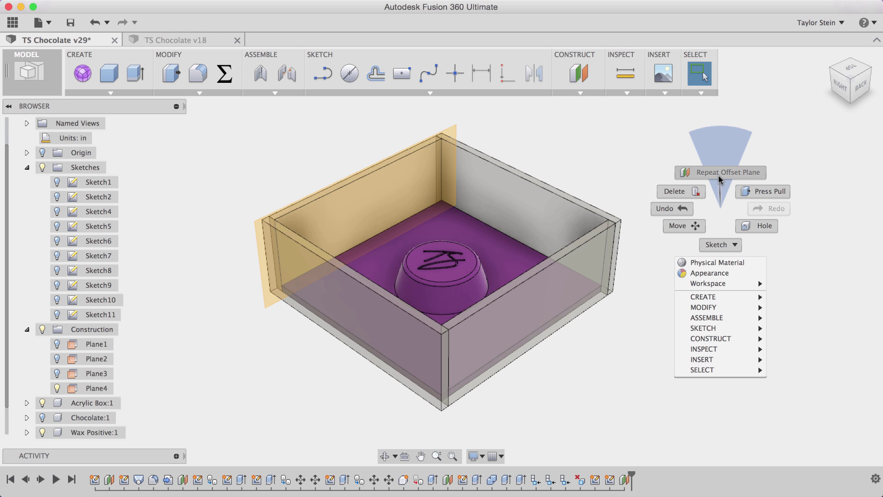
click(682, 172)
click(541, 209)
key(Return)
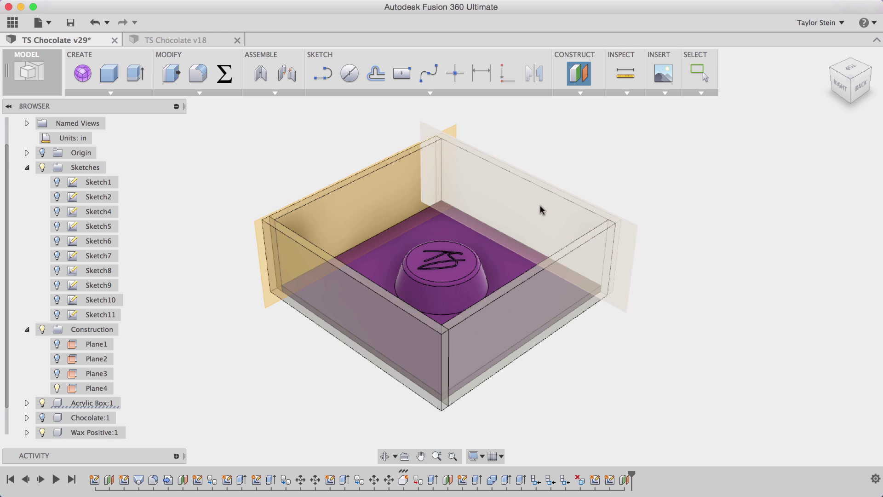
Add two more offset planes on the other back wall and the right wall (Plane7)
shift+middle_drag(401, 238, 568, 239)
right_click(618, 184)
click(616, 155)
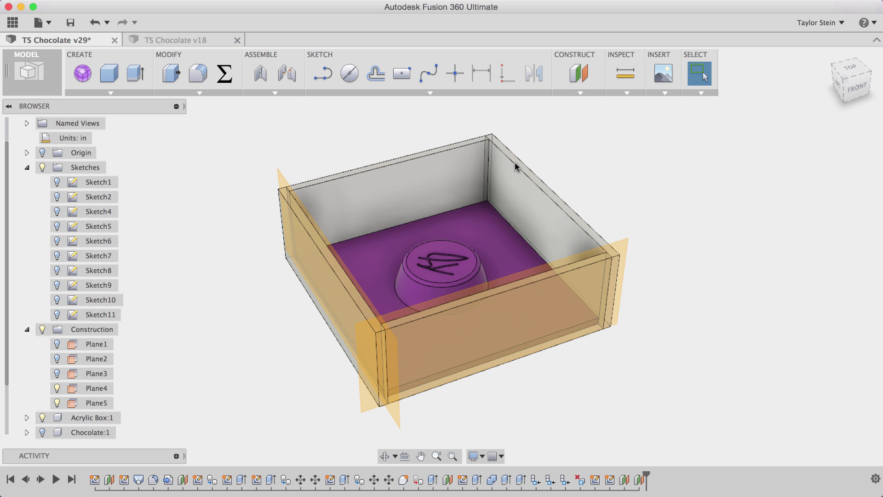
click(459, 168)
key(Return)
right_click(623, 198)
click(621, 158)
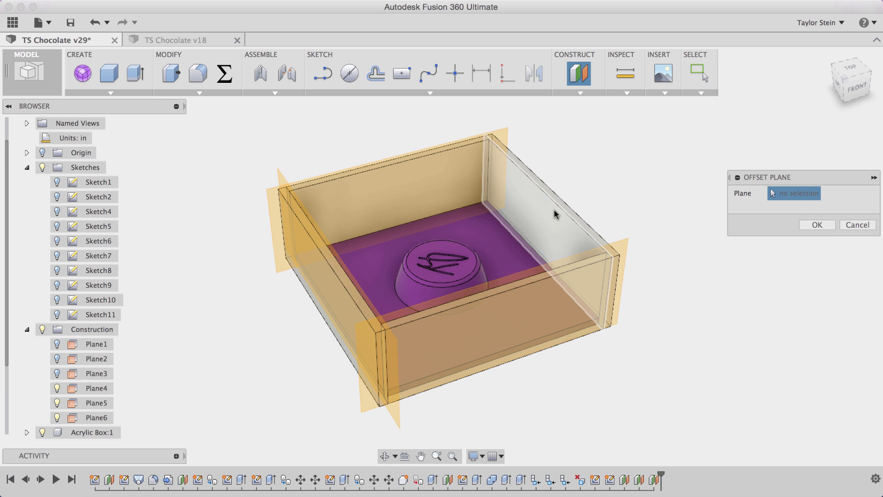
click(558, 208)
key(Return)
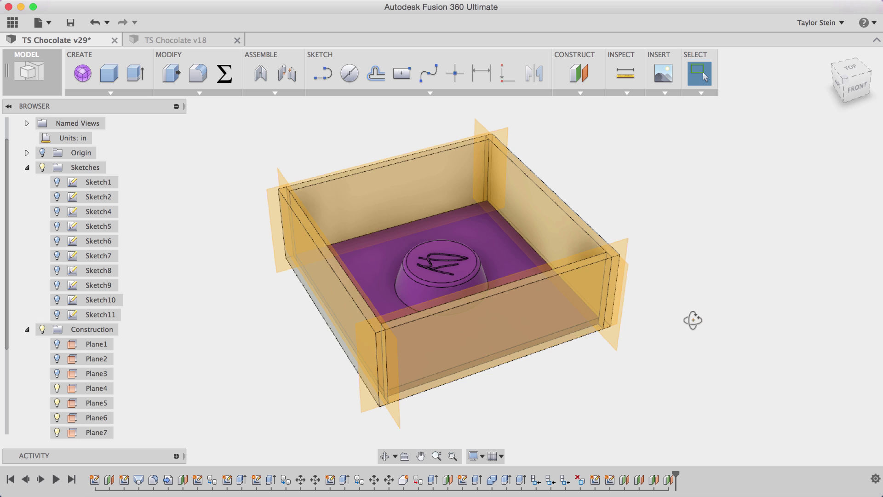
shift+middle_drag(692, 319, 522, 324)
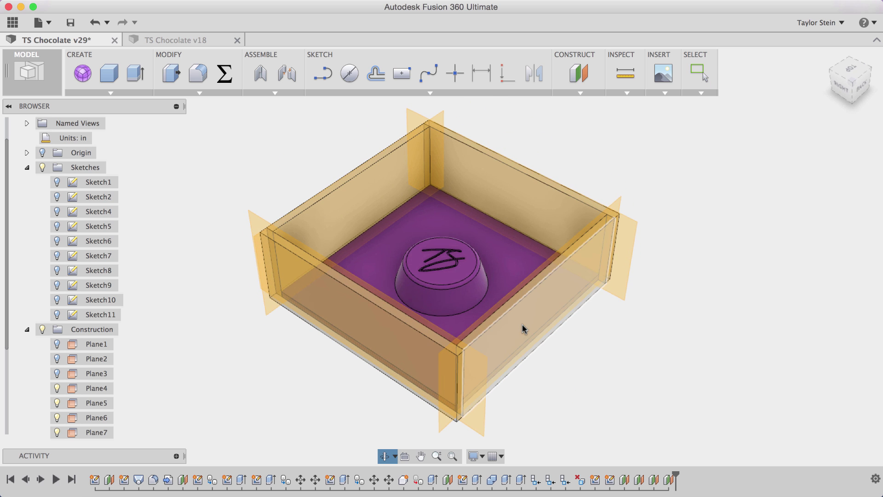
Start a Boundary Fill with the mold floor, wall planes, Plane3 and the box wall as tools
click(130, 93)
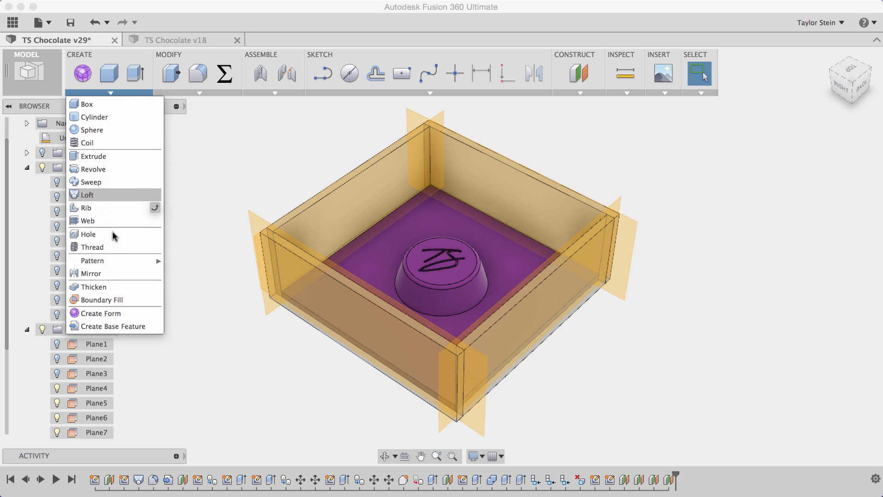
click(152, 299)
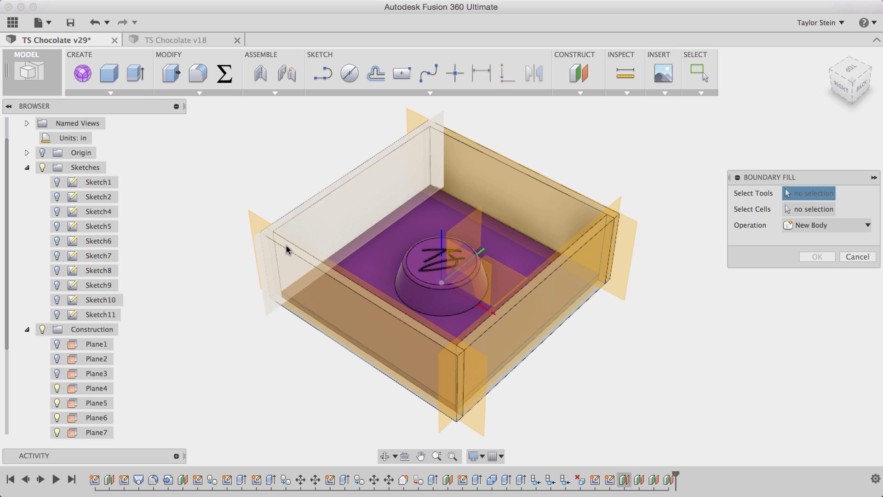
click(385, 249)
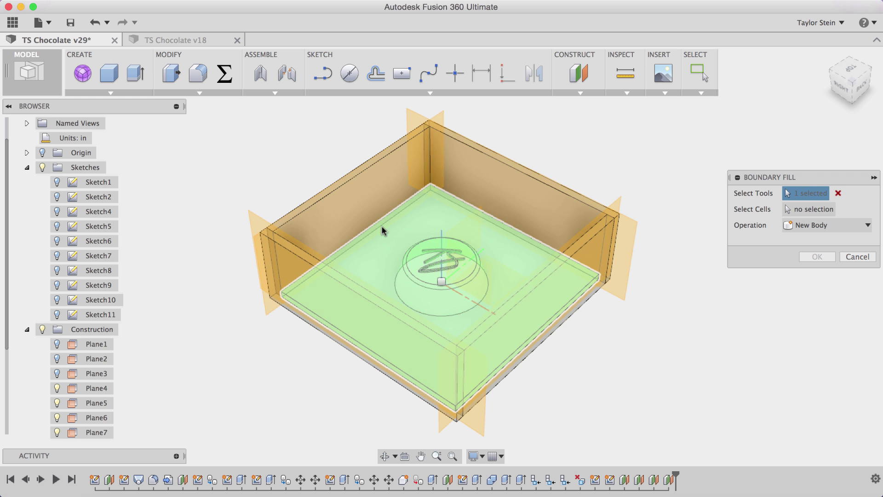
click(377, 212)
click(495, 197)
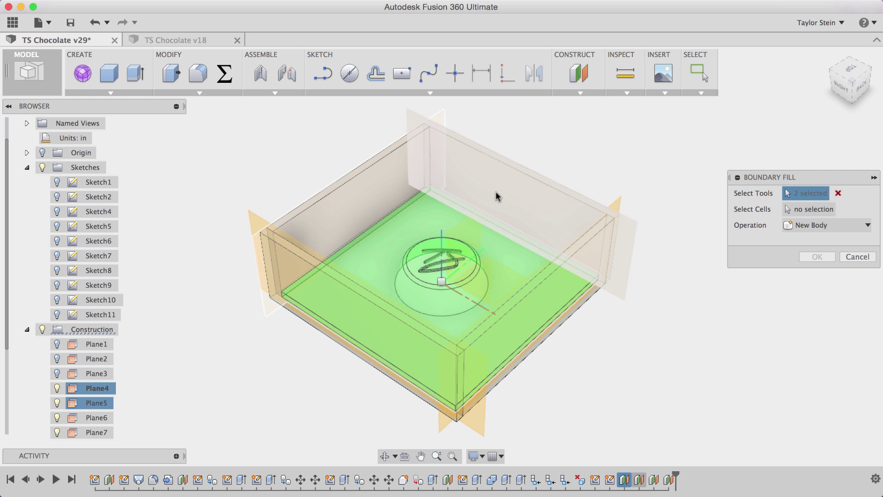
click(478, 416)
click(444, 418)
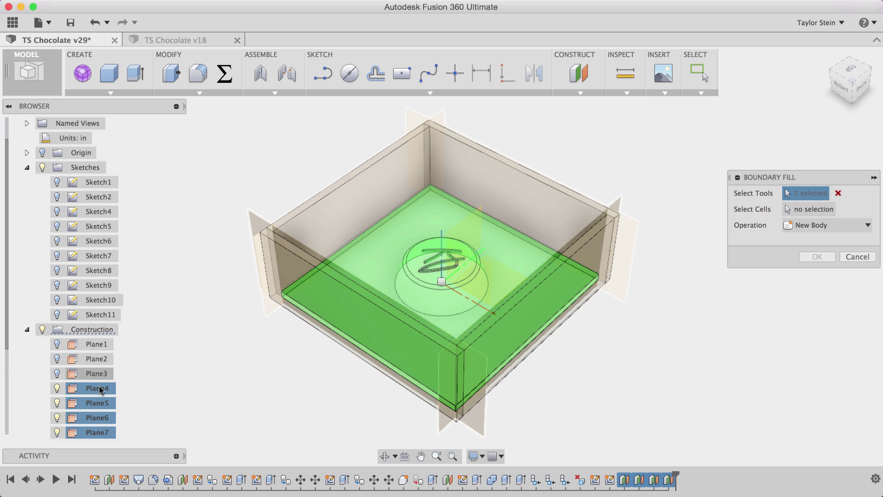
scroll(92, 382, down, 1)
click(92, 358)
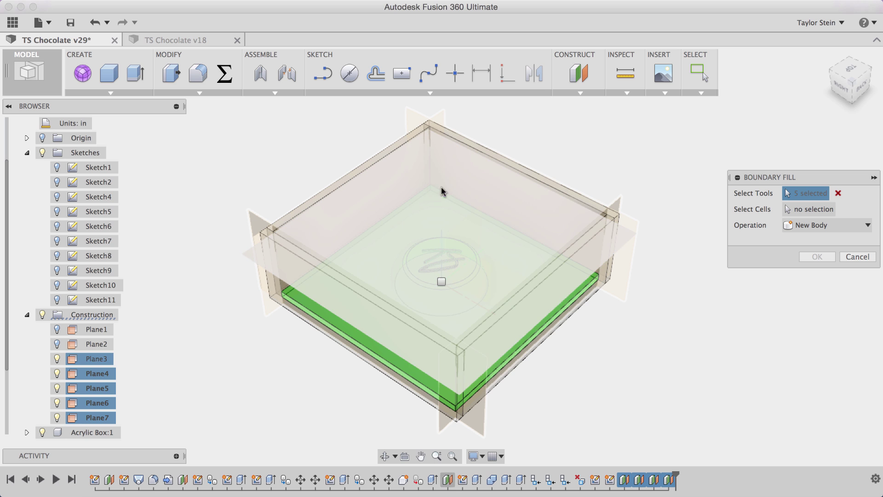
click(468, 173)
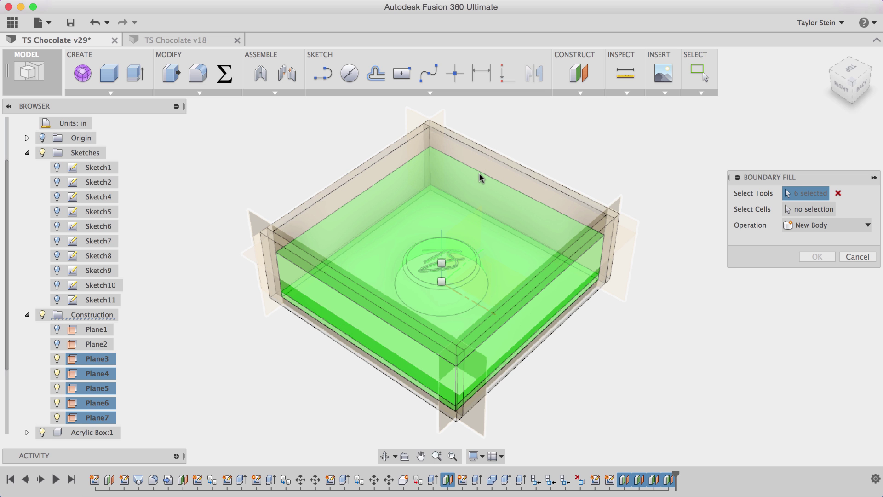
Select the upper cell and create the filled solid body
click(798, 210)
shift+middle_drag(644, 308, 615, 262)
click(442, 265)
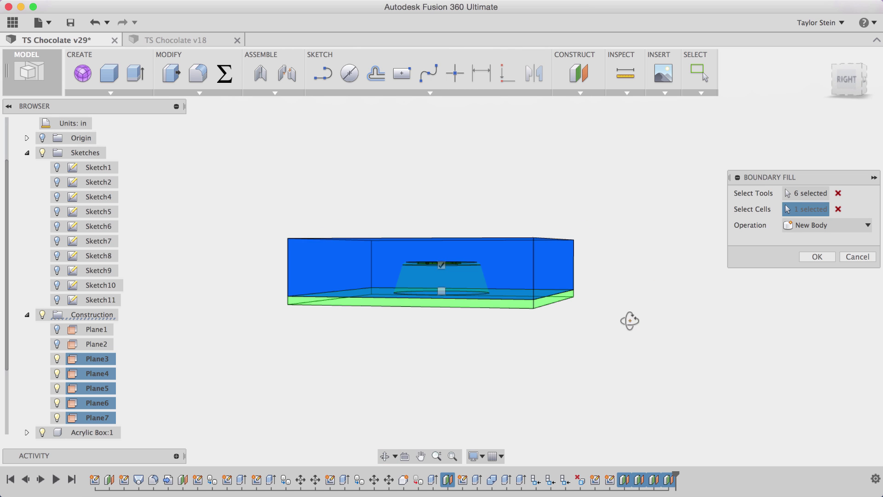
shift+middle_drag(629, 321, 575, 350)
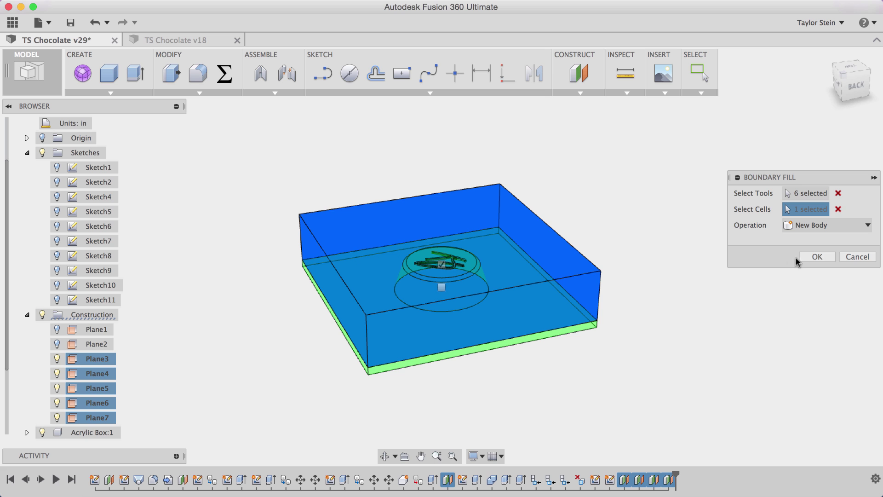
click(810, 256)
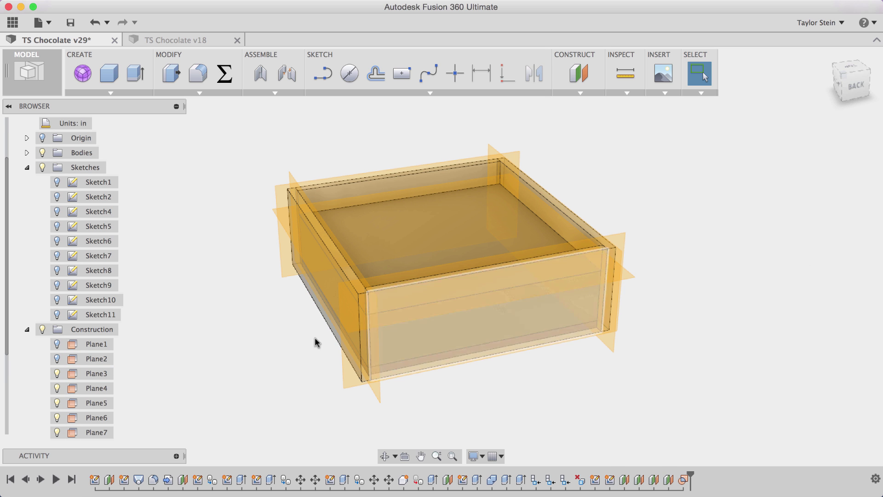
Hide the construction planes, Acrylic Box:1 and Wax Positive:1, leaving Body8's engraved cavity visible
click(43, 329)
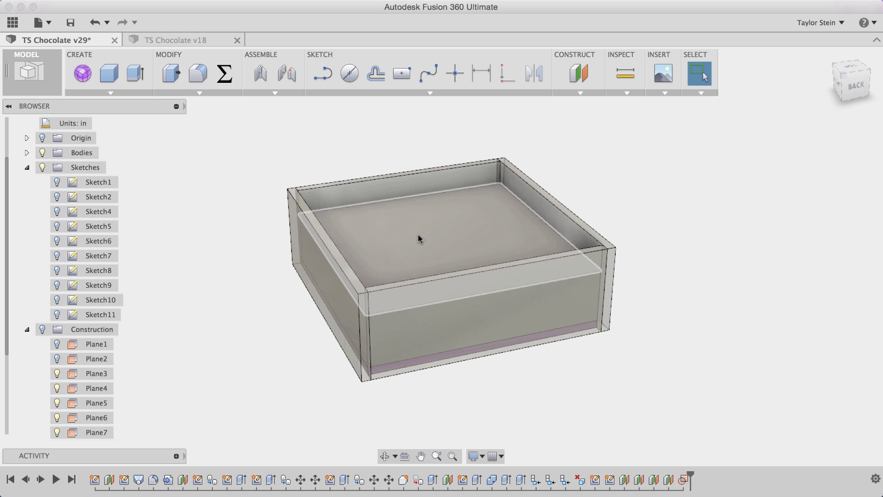
click(27, 330)
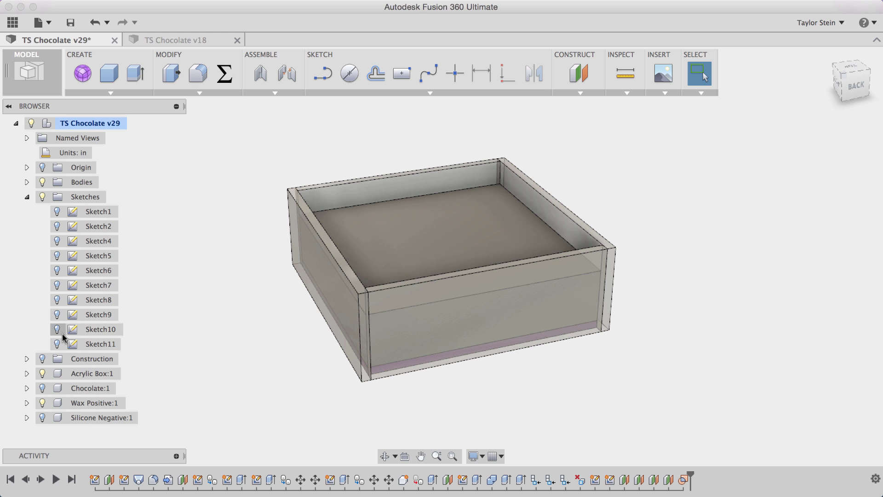
click(43, 373)
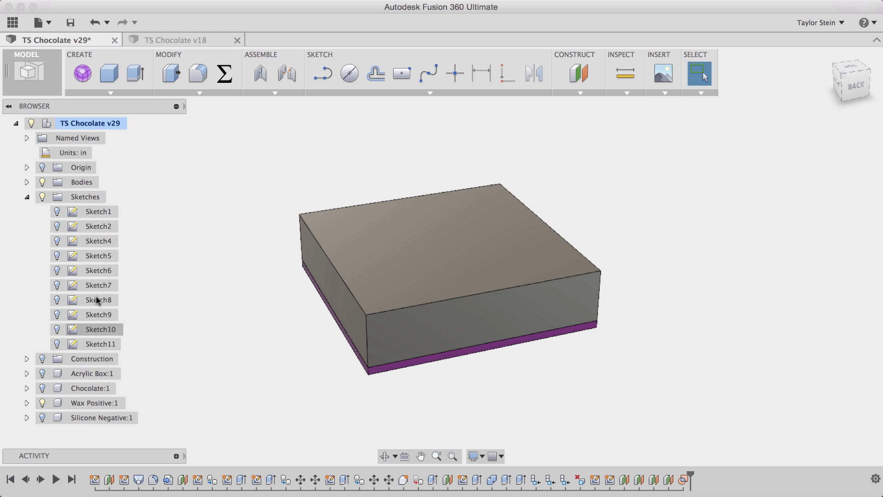
click(26, 182)
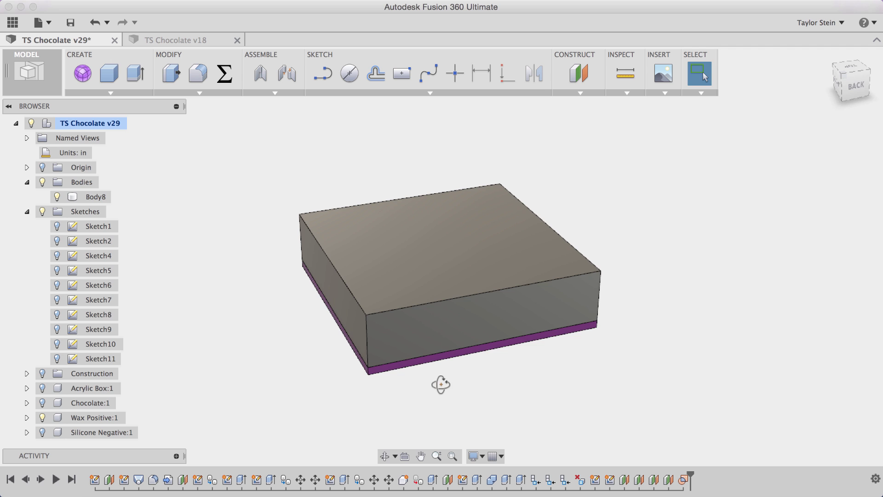
shift+middle_drag(440, 384, 461, 310)
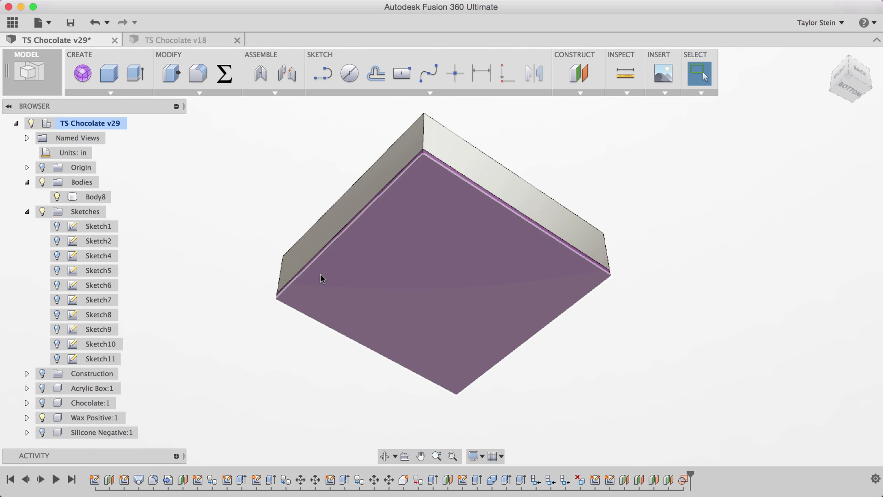
click(42, 417)
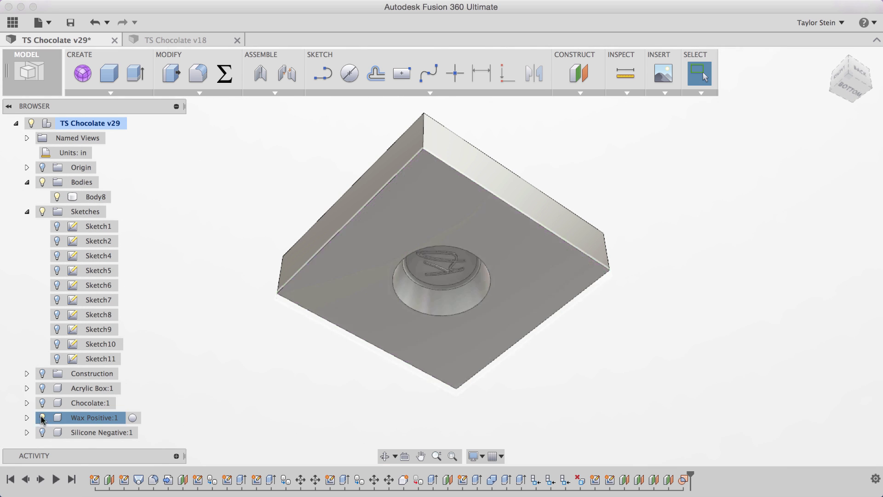
shift+middle_drag(534, 367, 599, 451)
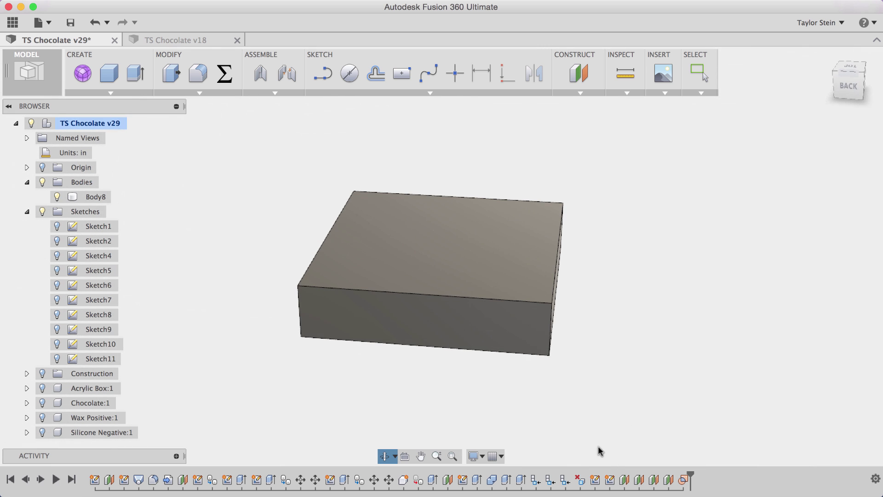
Open Body8's Properties to read its 5.96 in^3 volume
click(92, 197)
right_click(91, 197)
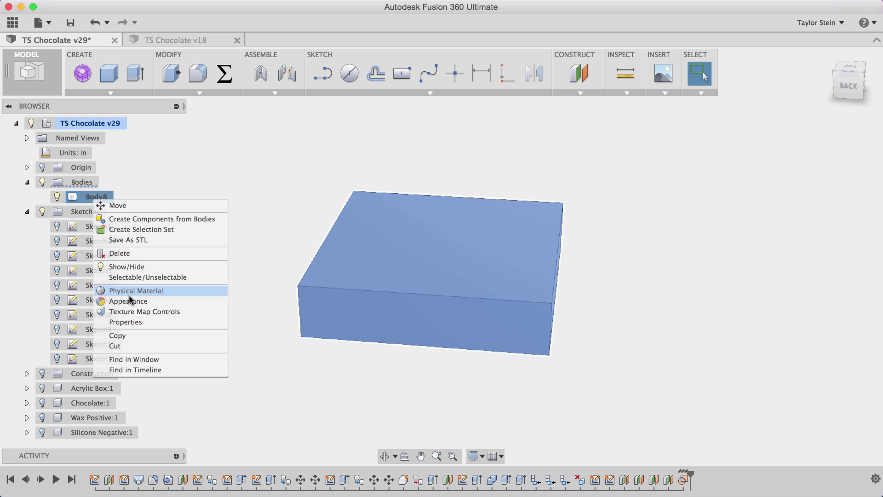
click(136, 321)
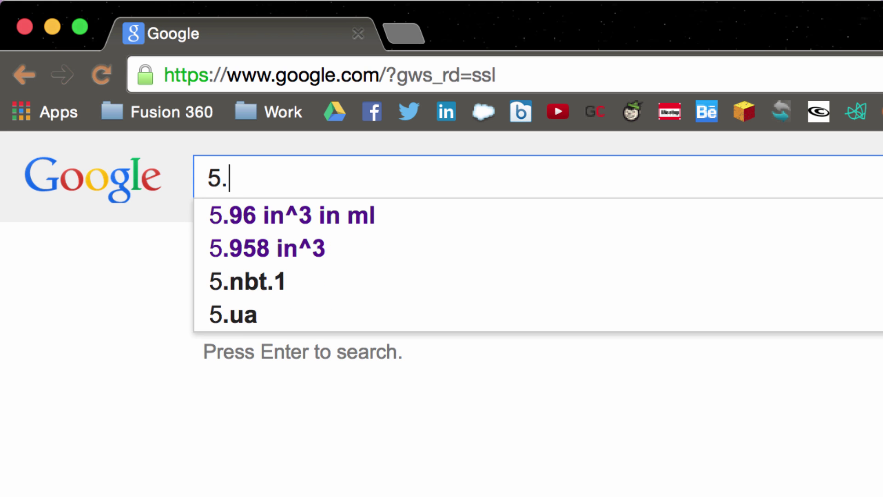
Convert 5.96 in^3 to mL in Google Search, giving 97.6669 milliliters
text(9)
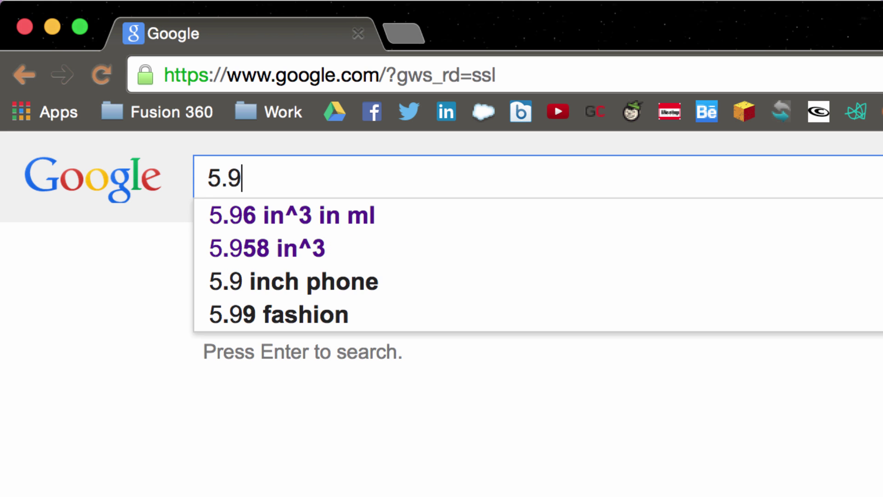
text(6 in^3 in mL)
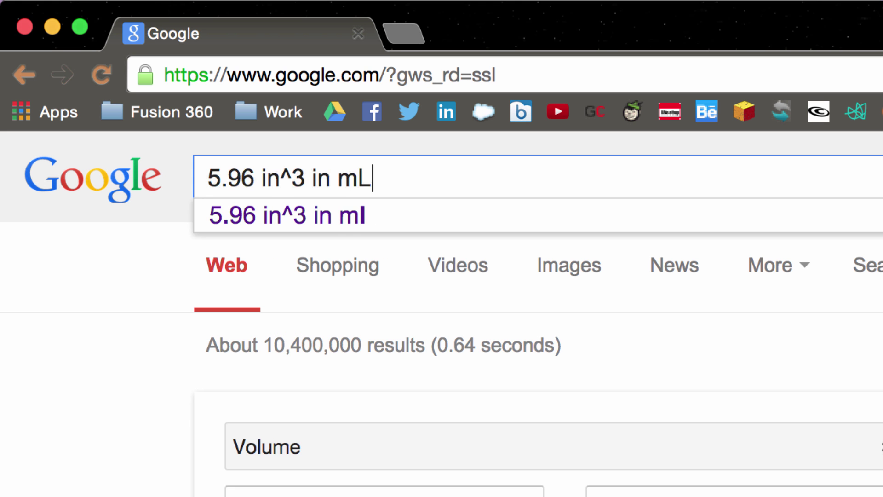
key(Return)
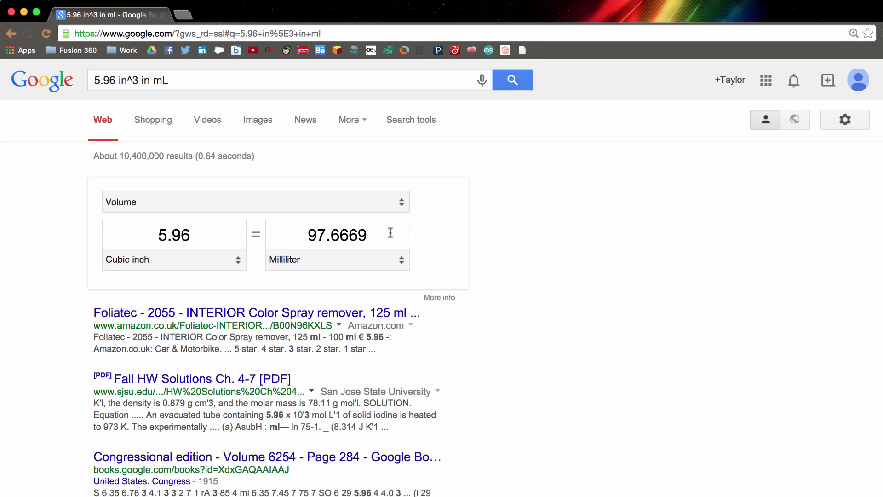
drag(361, 230, 304, 225)
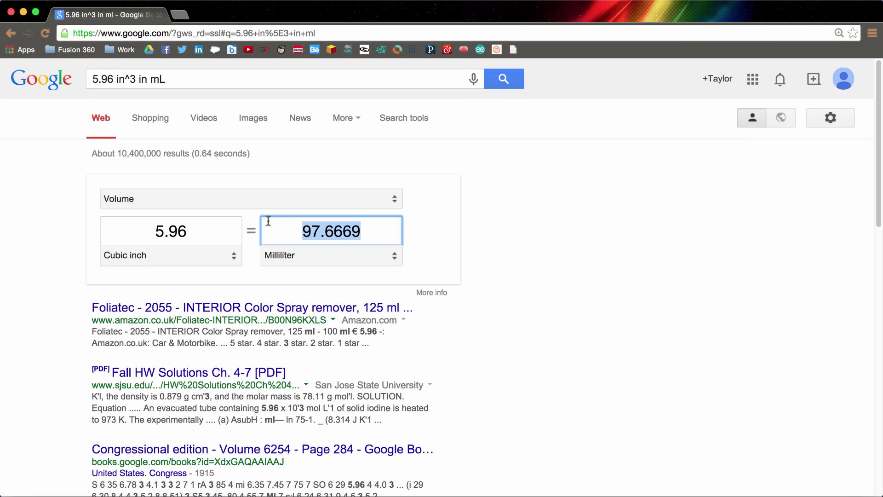